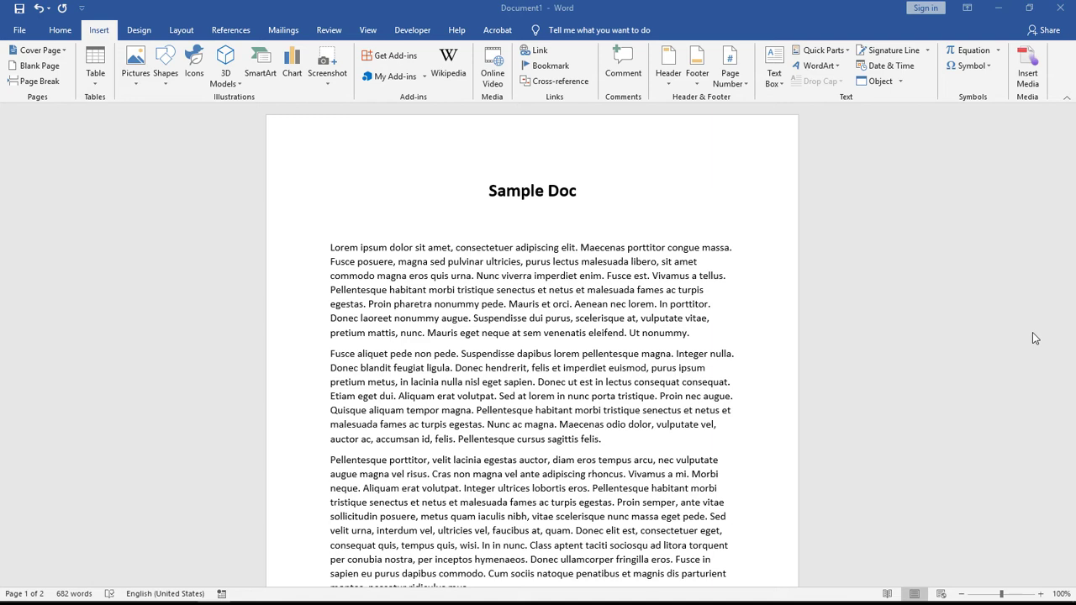
Step: Scroll to the end of the text on page 2 and place the cursor below the last paragraph
{"action": "scroll", "coordinate": [552, 288], "scroll_direction": "down", "scroll_amount": 15}
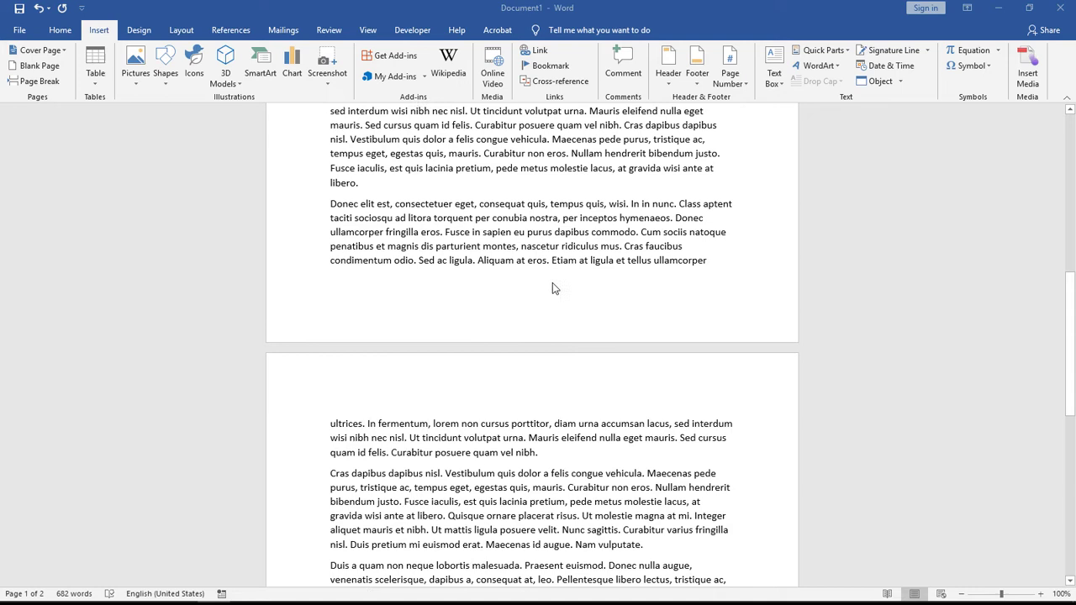
{"action": "scroll", "coordinate": [505, 293], "scroll_direction": "down", "scroll_amount": 4}
{"action": "left_click", "coordinate": [337, 333]}
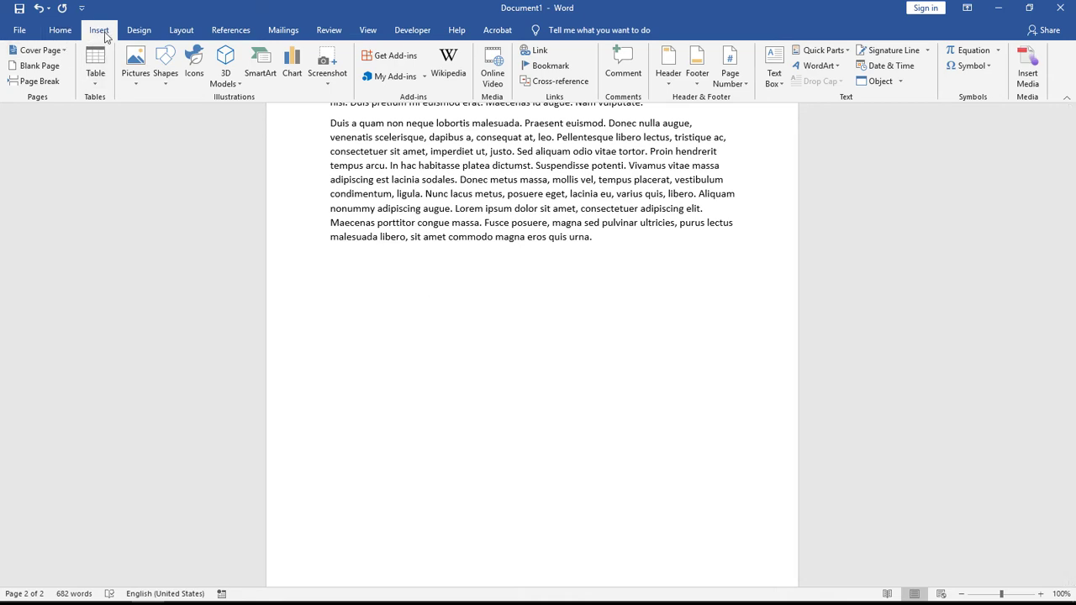
Step: Add a signature line from the Insert ribbon, filling in the signer's name, title CEO and e-mail address
{"action": "left_click", "coordinate": [61, 34]}
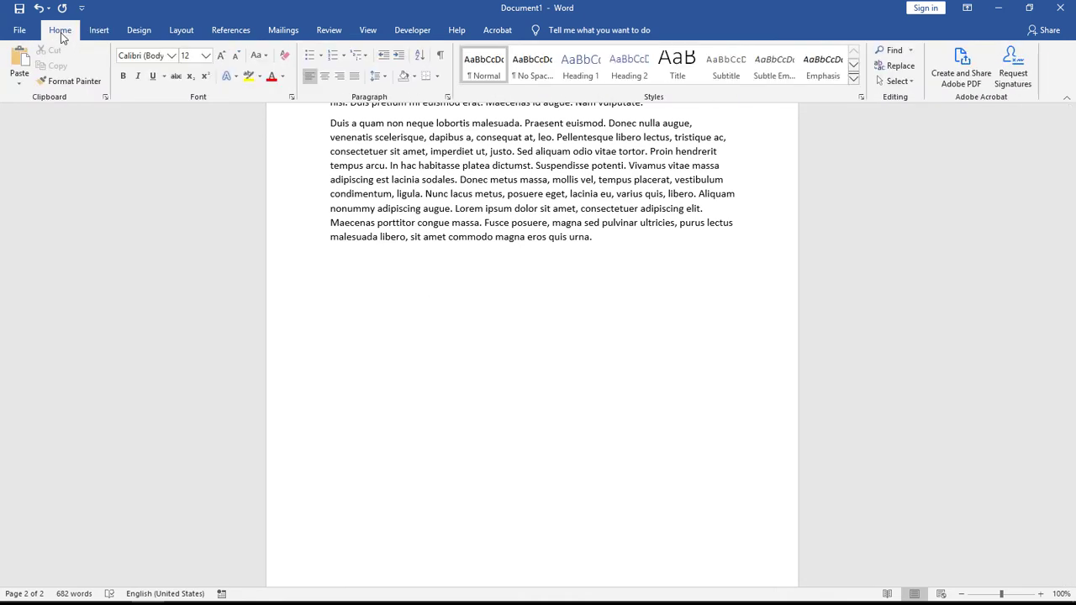
{"action": "left_click", "coordinate": [102, 34]}
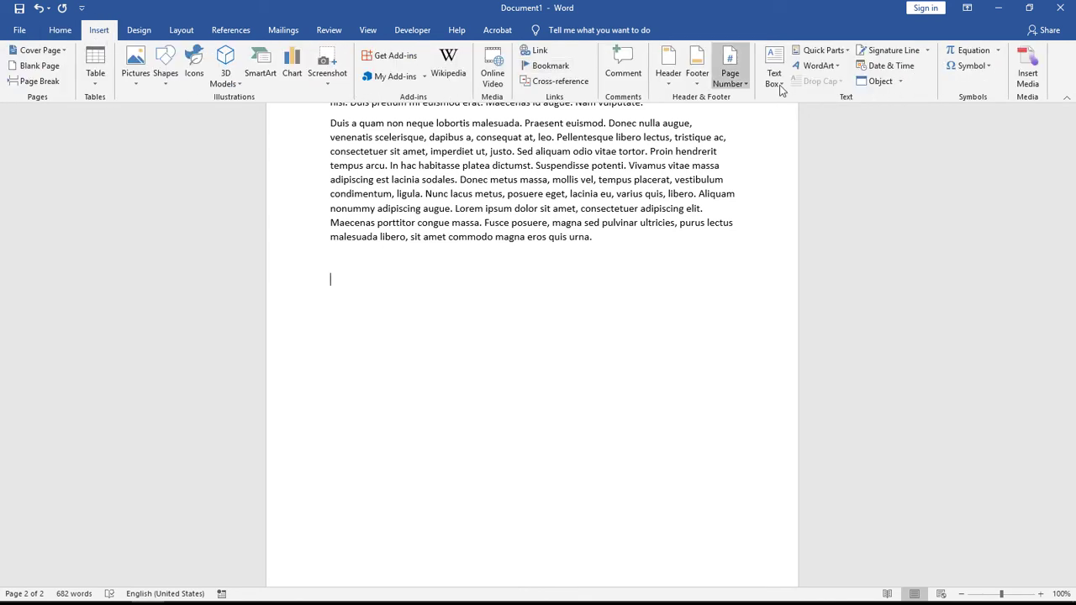
{"action": "left_click", "coordinate": [889, 52]}
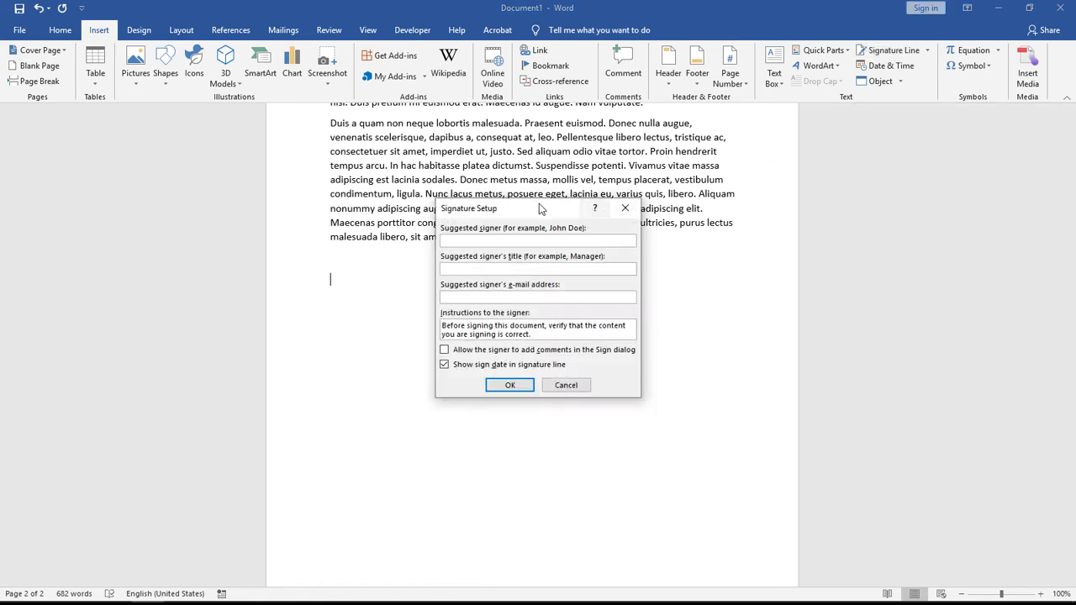
{"action": "left_click_drag", "start_coordinate": [541, 208], "coordinate": [525, 266]}
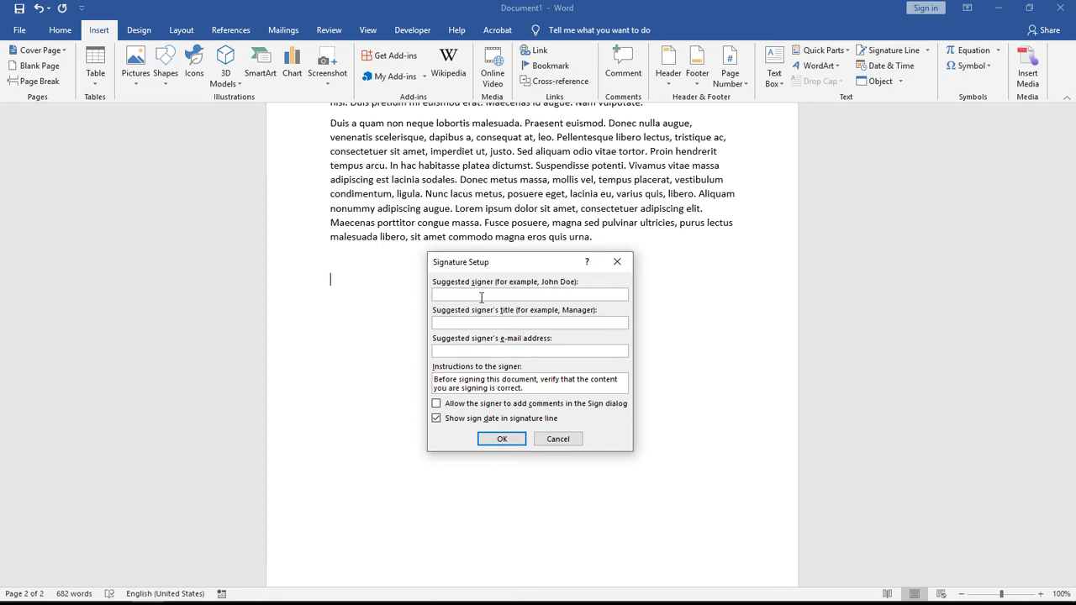
{"action": "key", "text": "Tab"}
{"action": "type", "text": "CEO"}
{"action": "key", "text": "Tab"}
{"action": "key", "text": "Tab"}
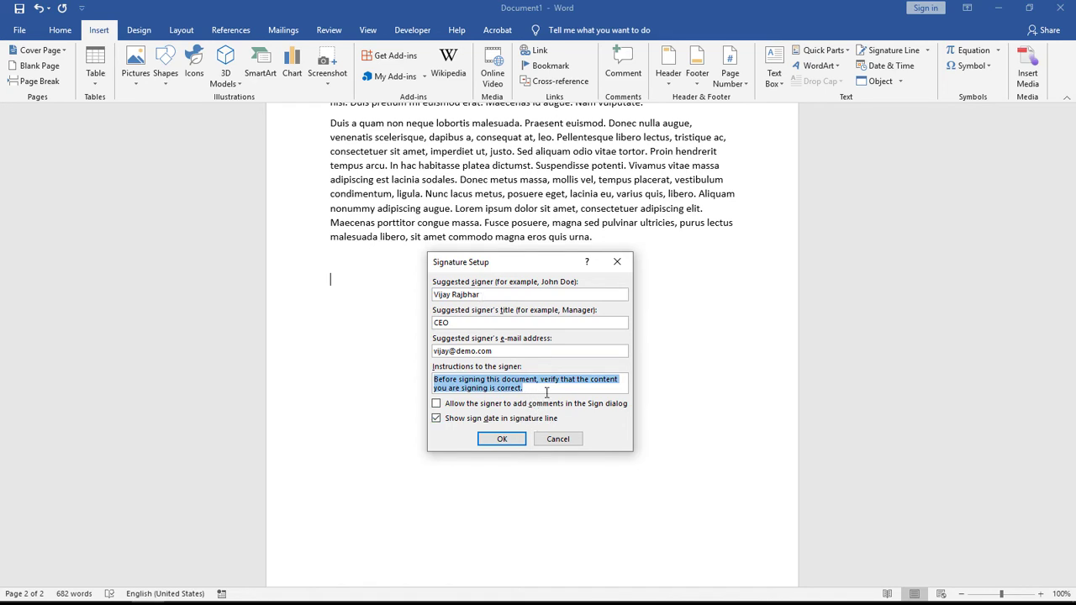
{"action": "left_click", "coordinate": [502, 440]}
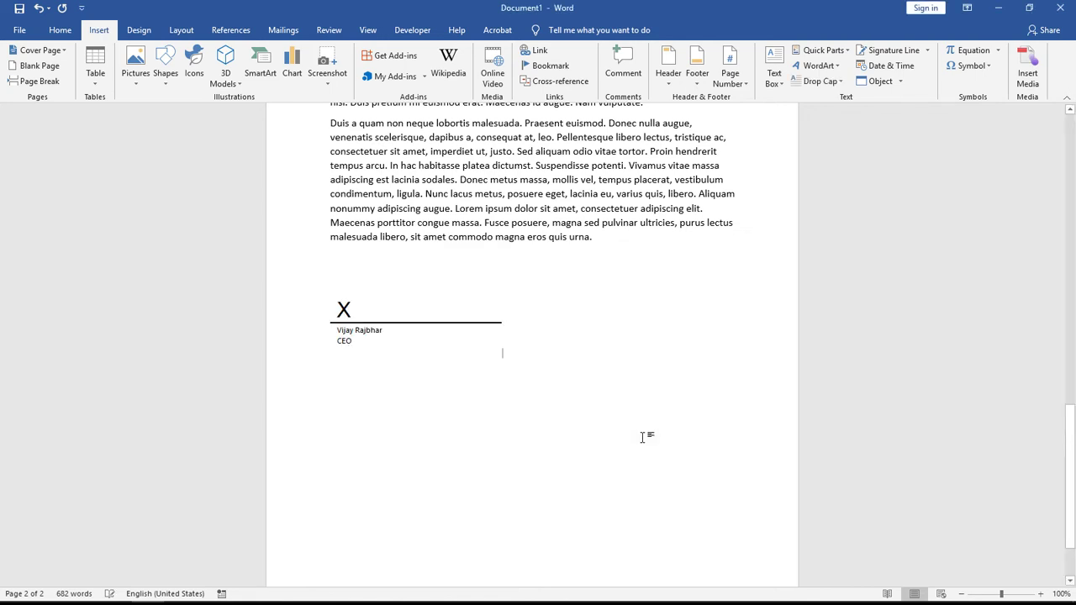
{"action": "scroll", "coordinate": [487, 273], "scroll_direction": "up", "scroll_amount": 15}
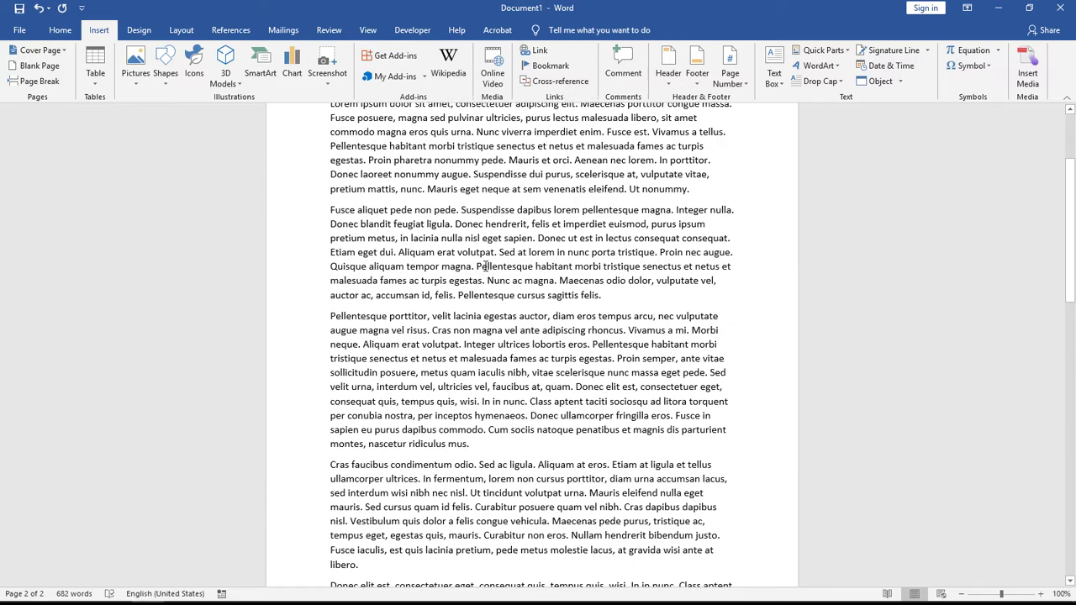
{"action": "scroll", "coordinate": [485, 268], "scroll_direction": "down", "scroll_amount": 15}
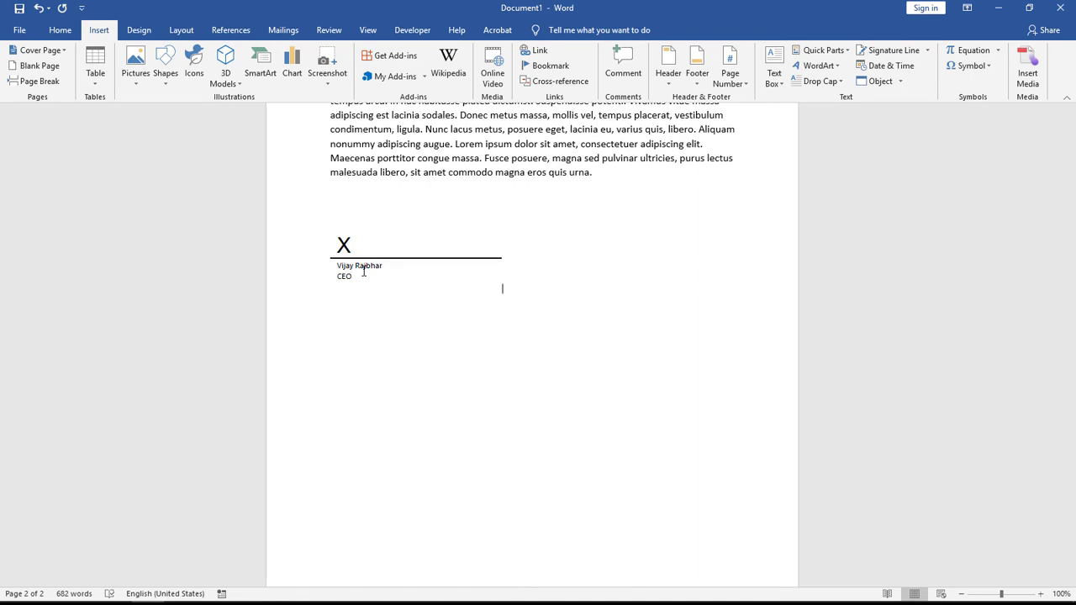
Step: Save the document as Sample Doc on the Desktop
{"action": "left_click", "coordinate": [61, 30]}
{"action": "left_click", "coordinate": [19, 30]}
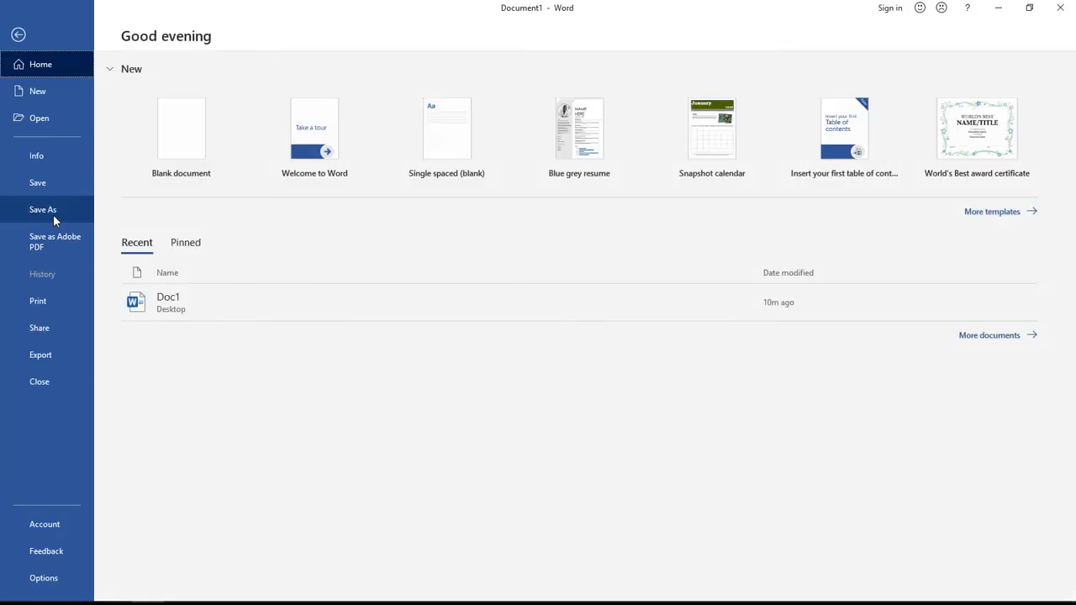
{"action": "left_click", "coordinate": [55, 208]}
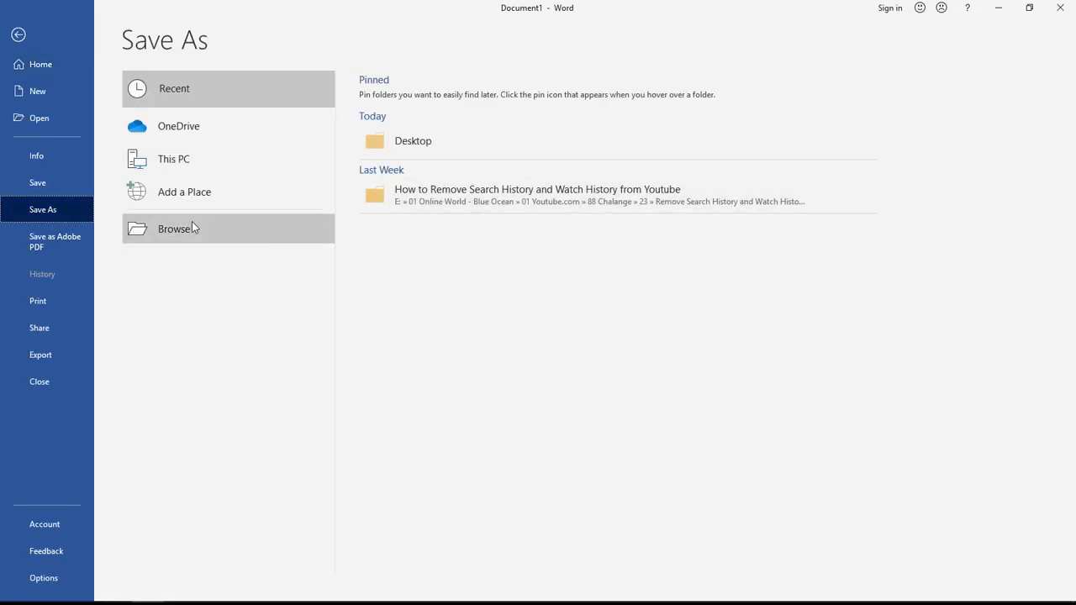
{"action": "left_click", "coordinate": [192, 226]}
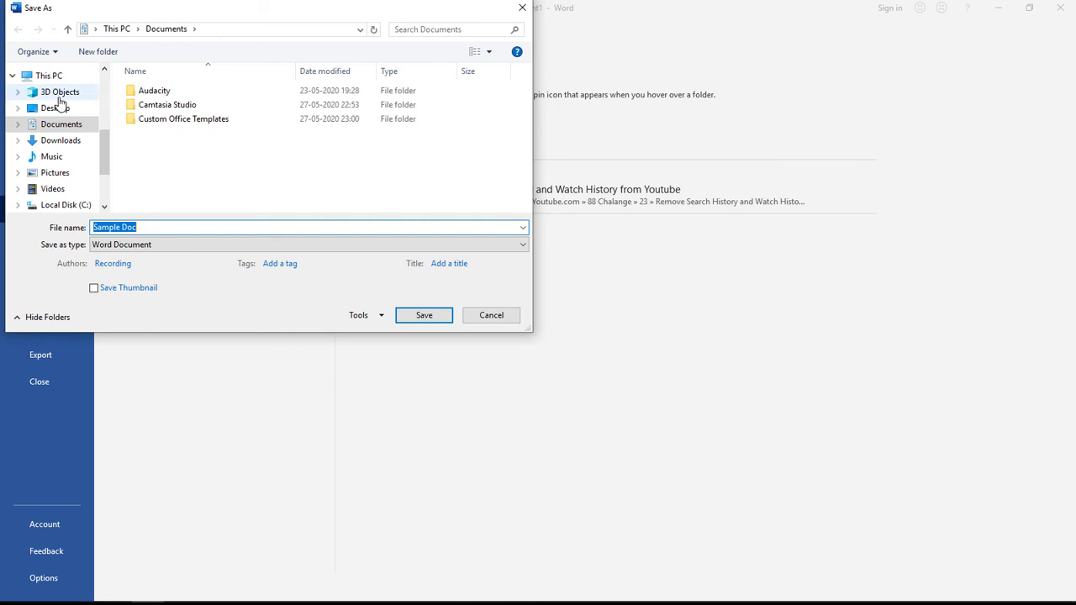
{"action": "left_click", "coordinate": [53, 107]}
{"action": "left_click", "coordinate": [403, 315]}
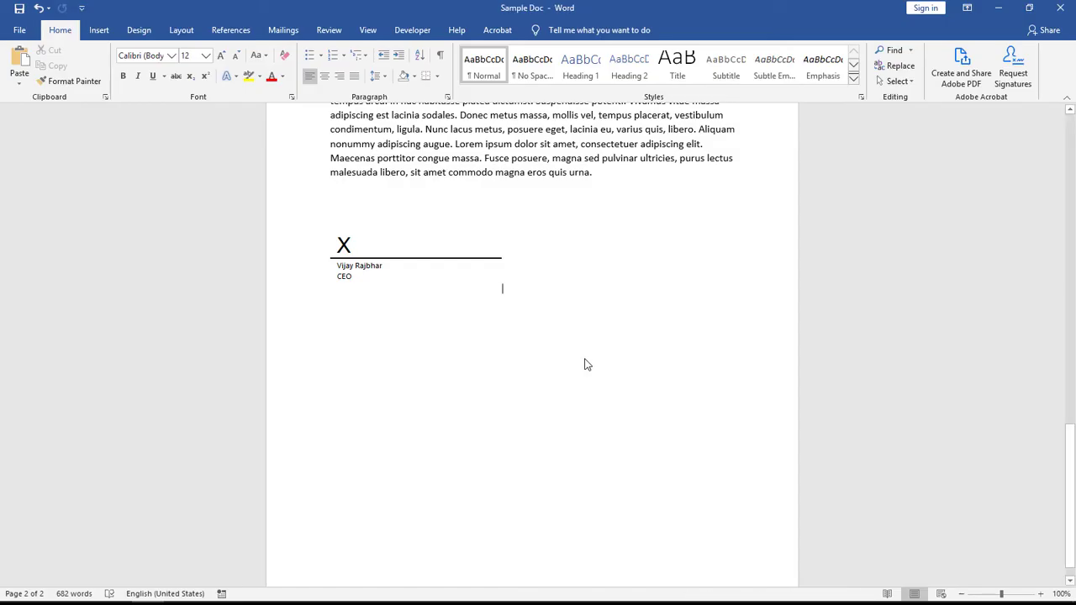
Step: Close Word and reopen Sample Doc from the desktop
{"action": "left_click", "coordinate": [1061, 8]}
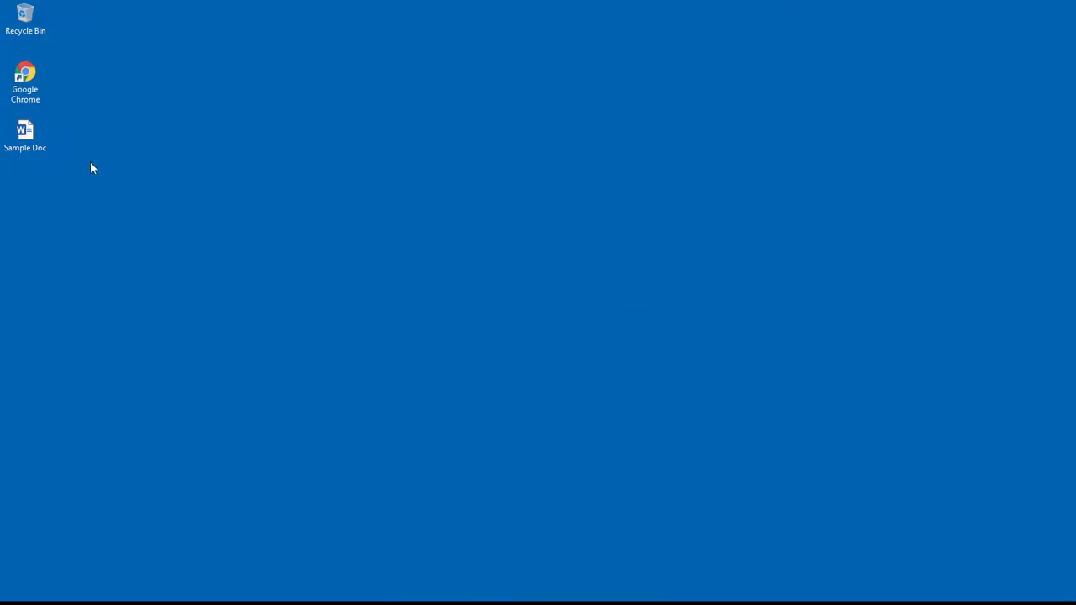
{"action": "left_click", "coordinate": [25, 135]}
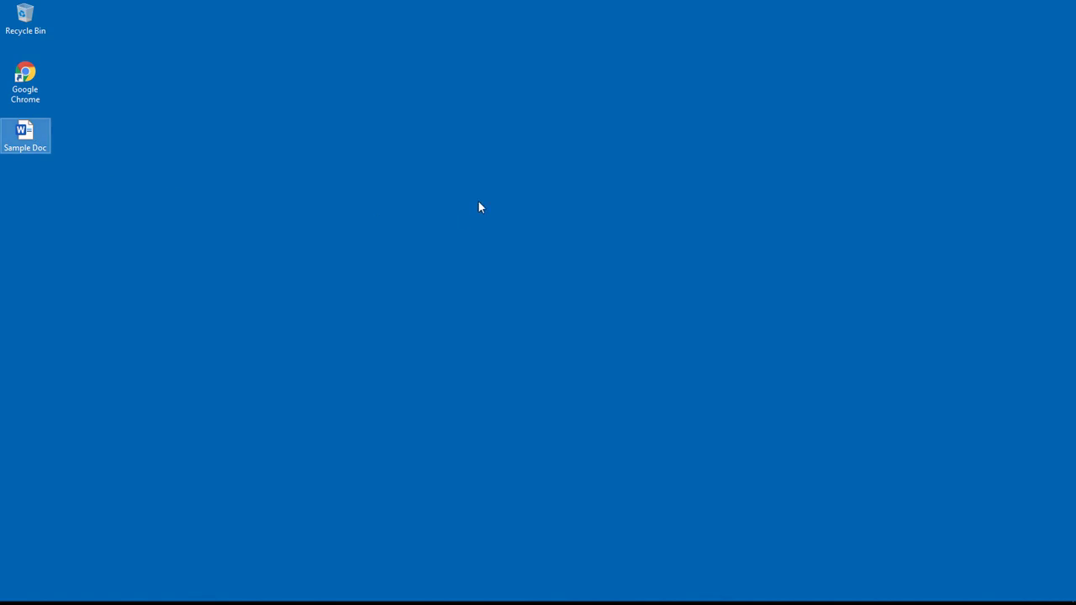
{"action": "key", "text": "Return"}
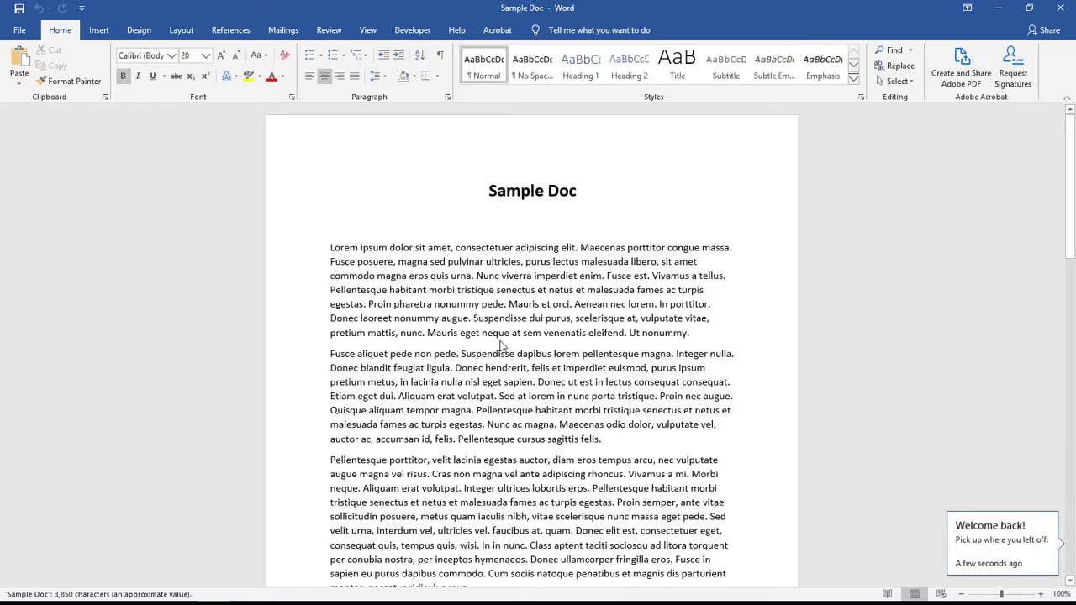
{"action": "scroll", "coordinate": [502, 344], "scroll_direction": "down", "scroll_amount": 15}
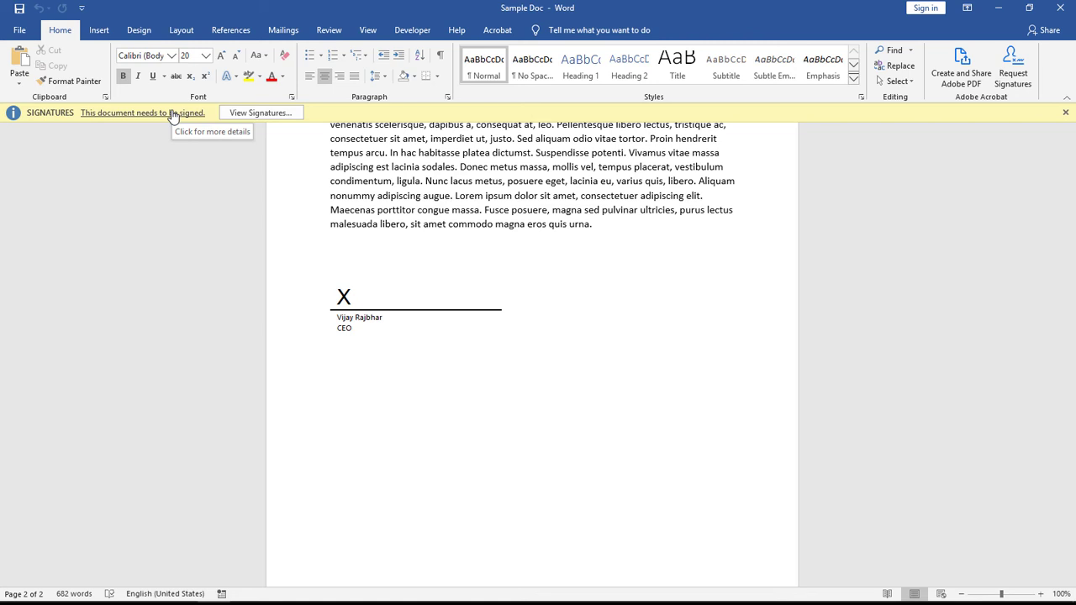
{"action": "left_click", "coordinate": [256, 114]}
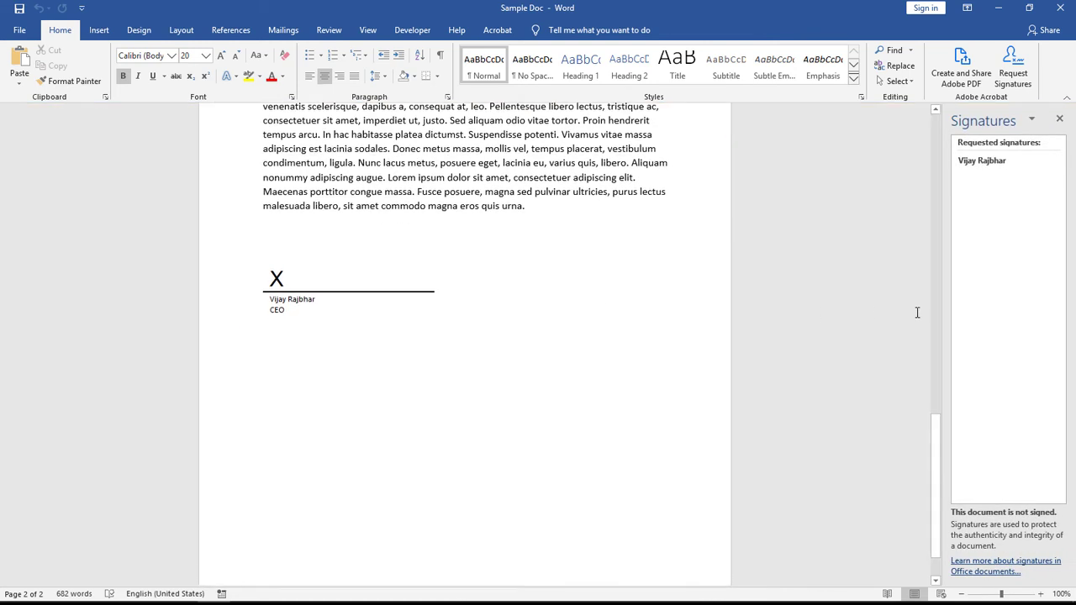
{"action": "left_click", "coordinate": [1012, 166]}
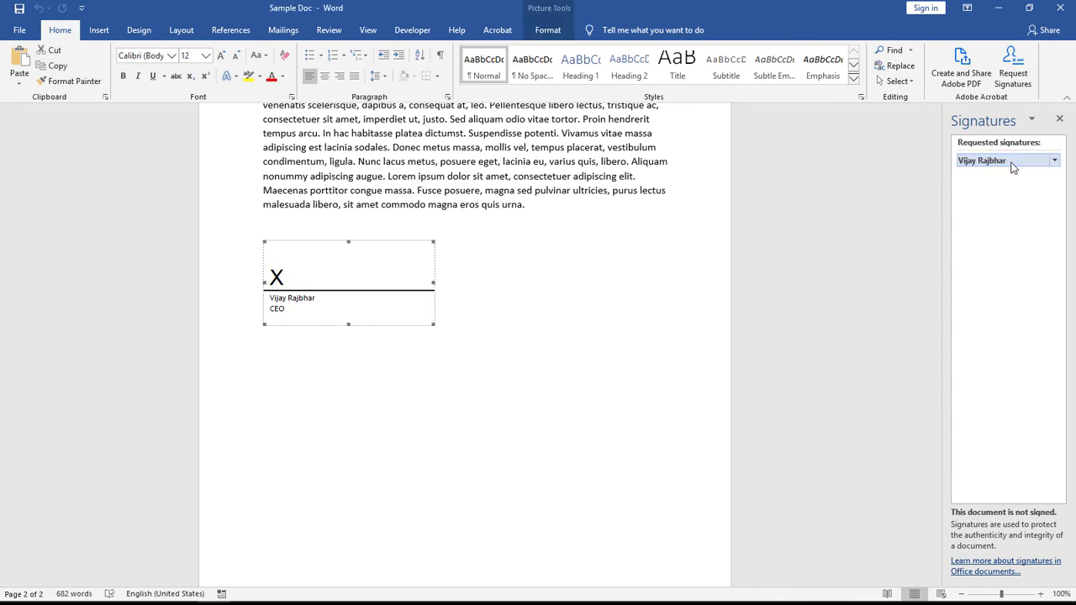
{"action": "left_click", "coordinate": [1053, 161]}
{"action": "left_click", "coordinate": [1014, 286]}
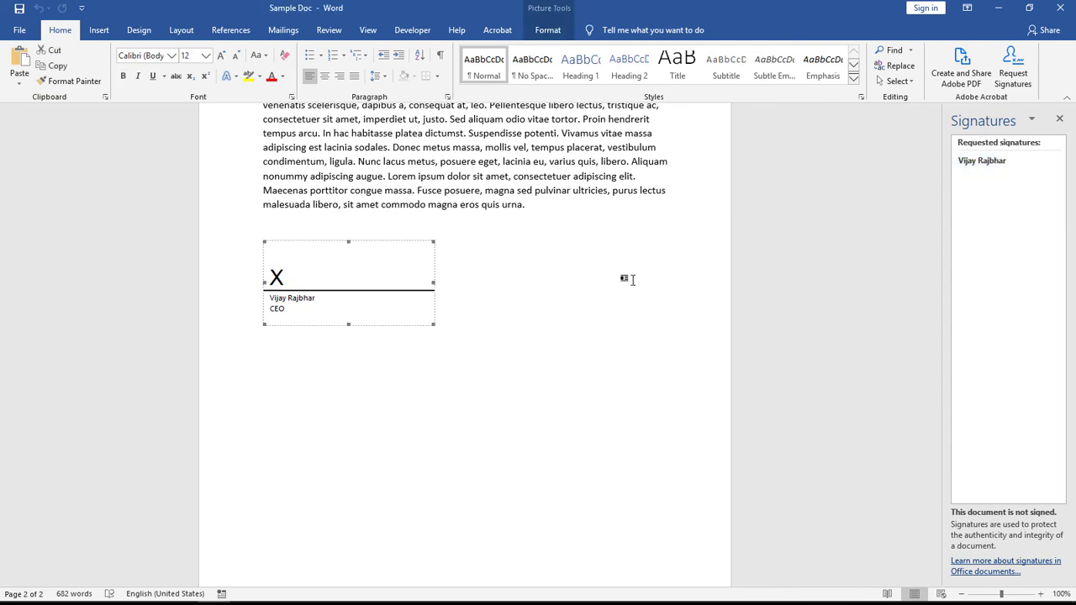
{"action": "left_click", "coordinate": [1059, 119]}
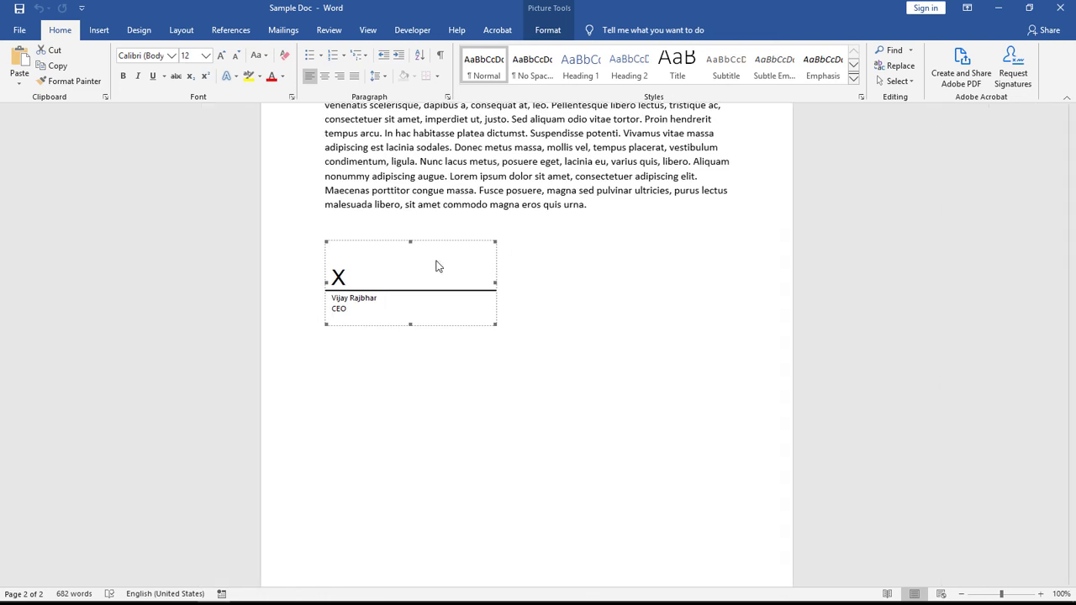
{"action": "double_click", "coordinate": [383, 279]}
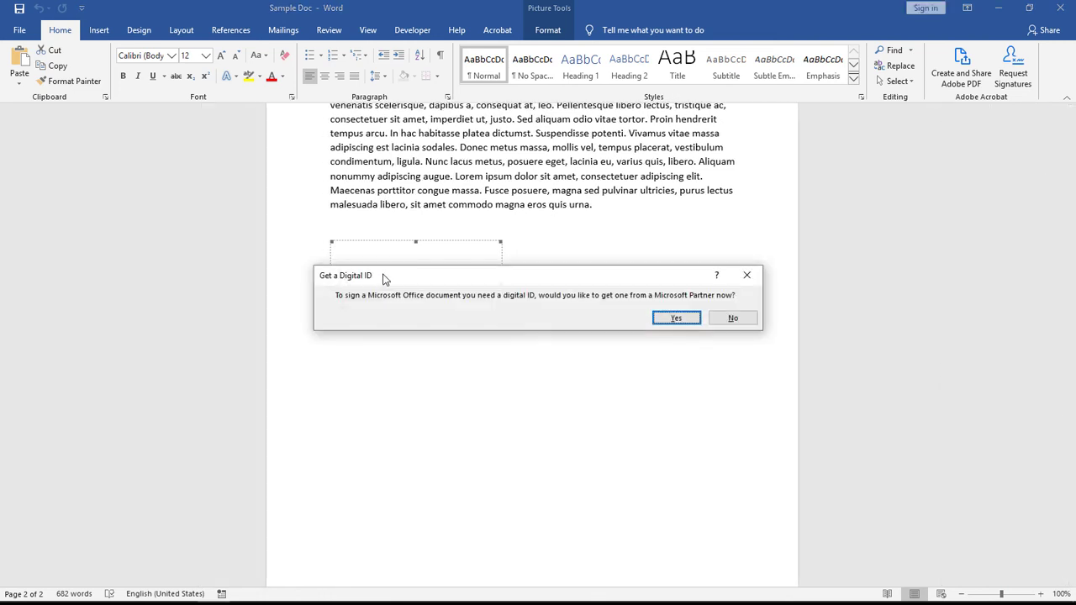
{"action": "left_click_drag", "start_coordinate": [384, 279], "coordinate": [459, 158]}
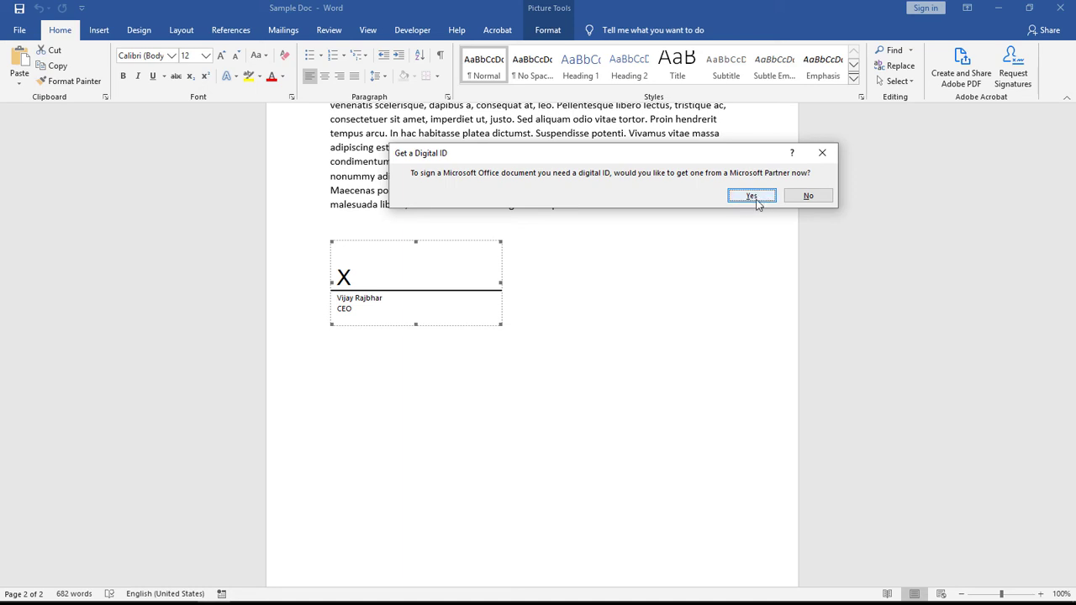
{"action": "left_click", "coordinate": [801, 196]}
{"action": "scroll", "coordinate": [505, 283], "scroll_direction": "up", "scroll_amount": 7}
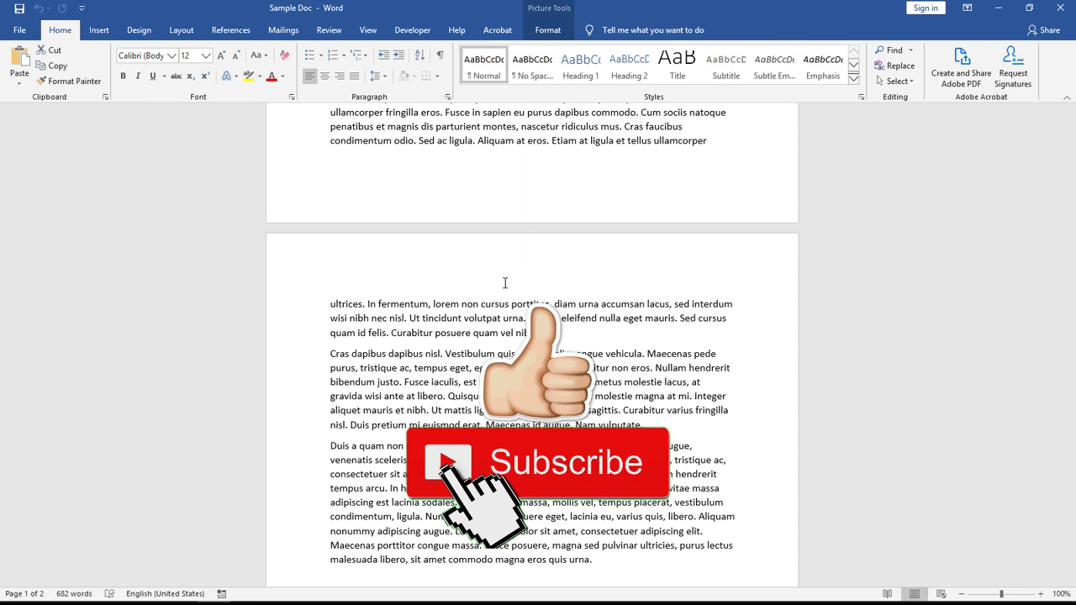
{"action": "scroll", "coordinate": [505, 284], "scroll_direction": "up", "scroll_amount": 20}
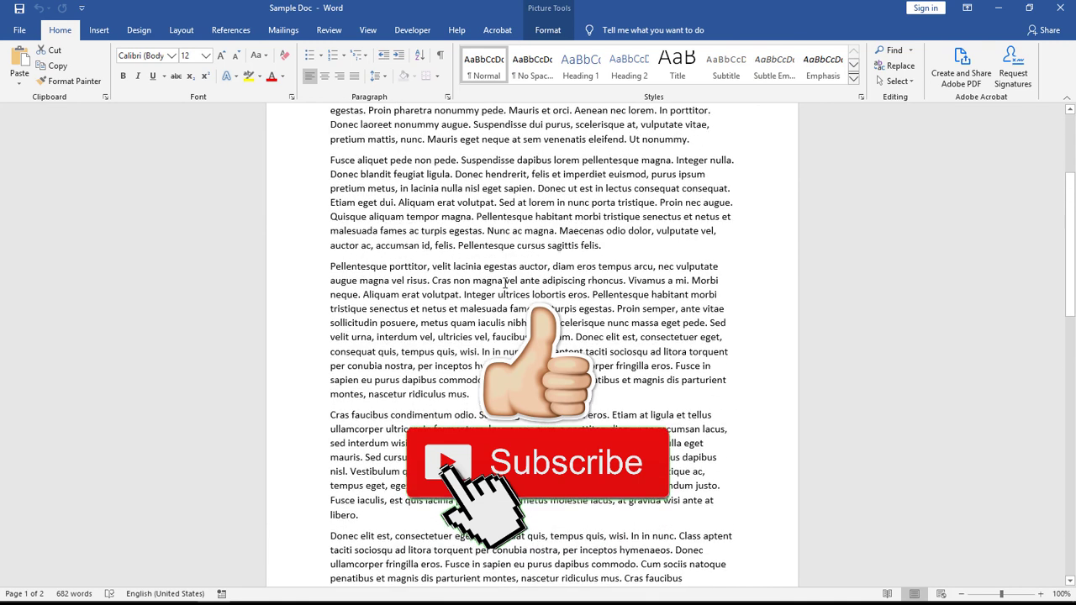